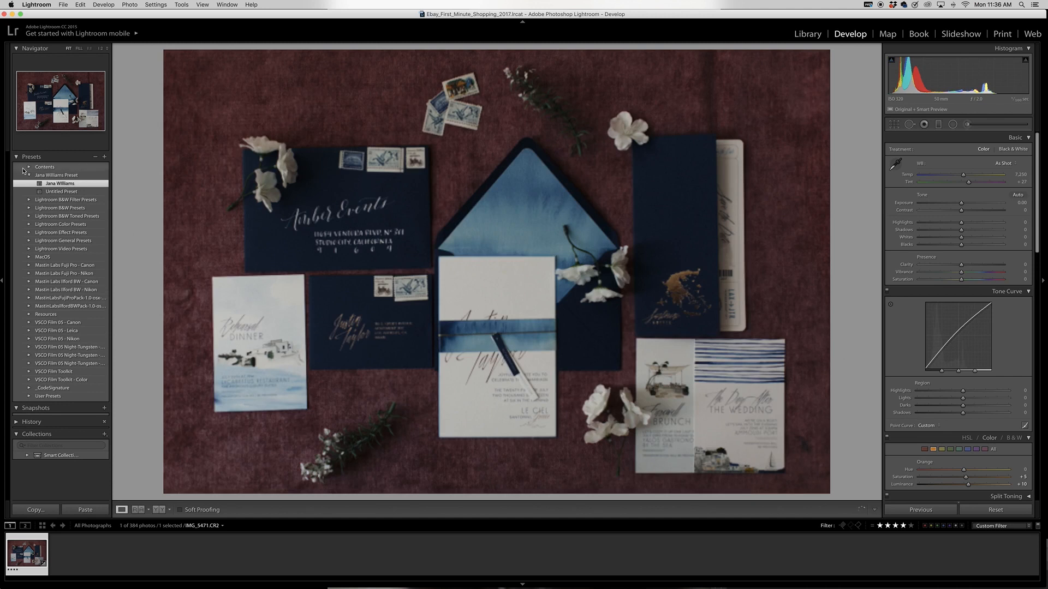
# - Collapse the presets list and brighten the photo with shadows at +100 and exposure at +0.55
pyautogui.click(16, 157)
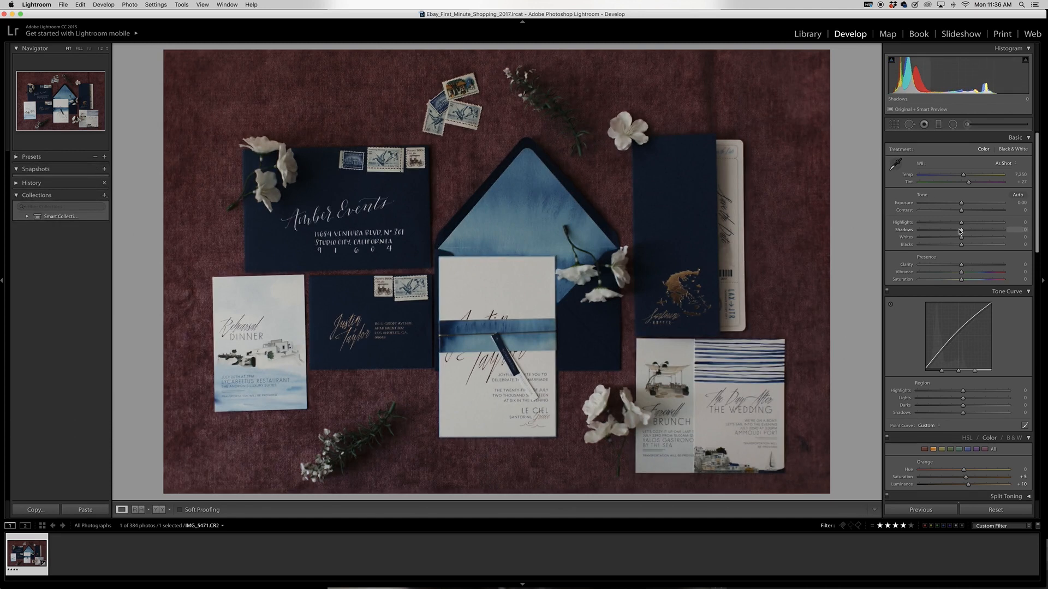
pyautogui.moveTo(971, 232); pyautogui.dragTo(1004, 235)
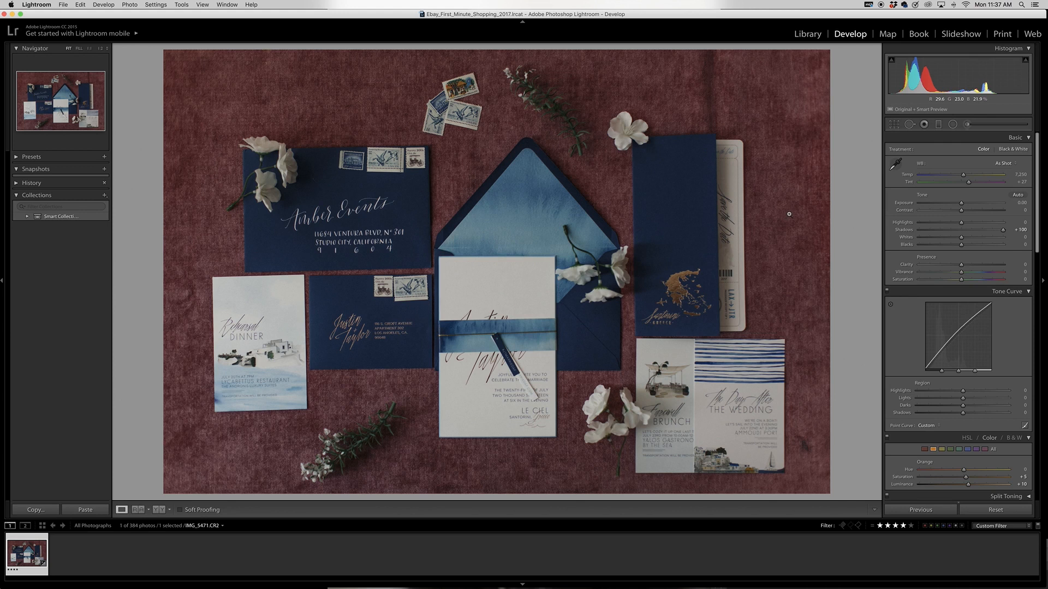
pyautogui.moveTo(961, 204); pyautogui.dragTo(967, 206)
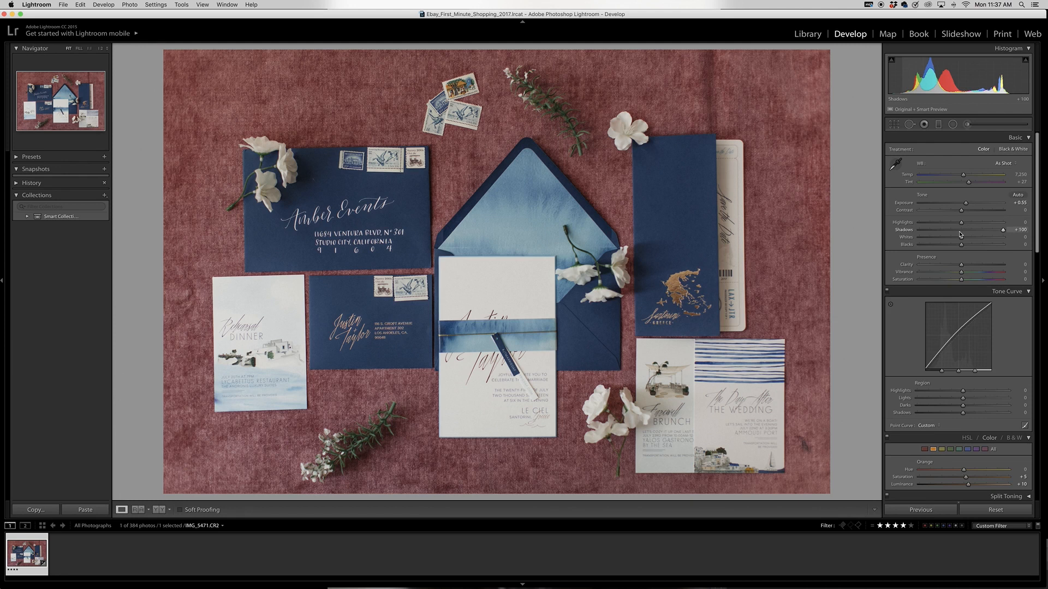
# - Rotate the photo by +0.2 and scale it to 108 in the transform settings
pyautogui.scroll(-10, 961, 229)
pyautogui.scroll(-3, 961, 234)
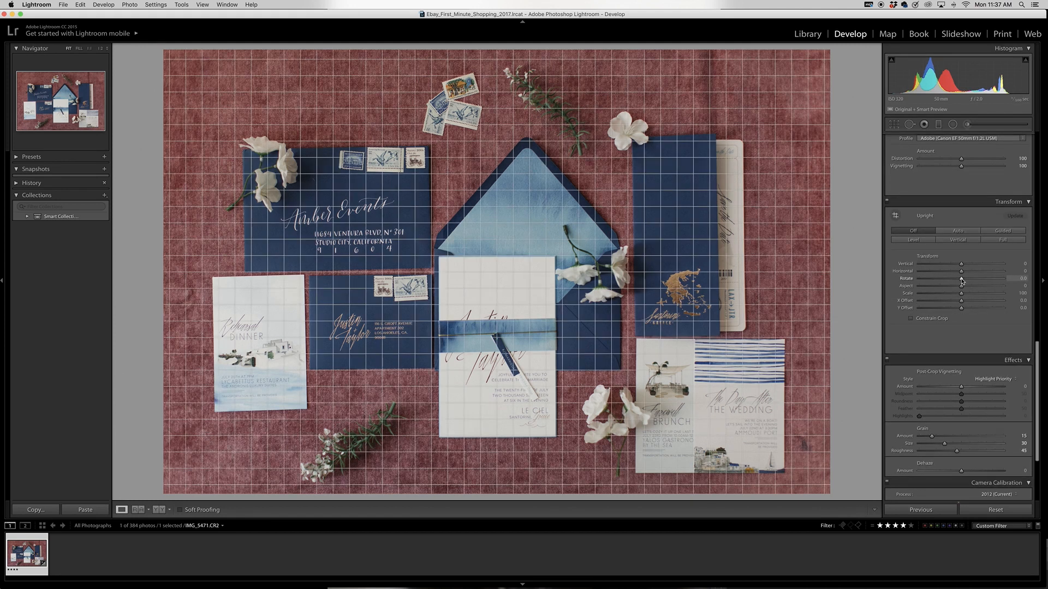
pyautogui.moveTo(962, 280); pyautogui.dragTo(963, 281)
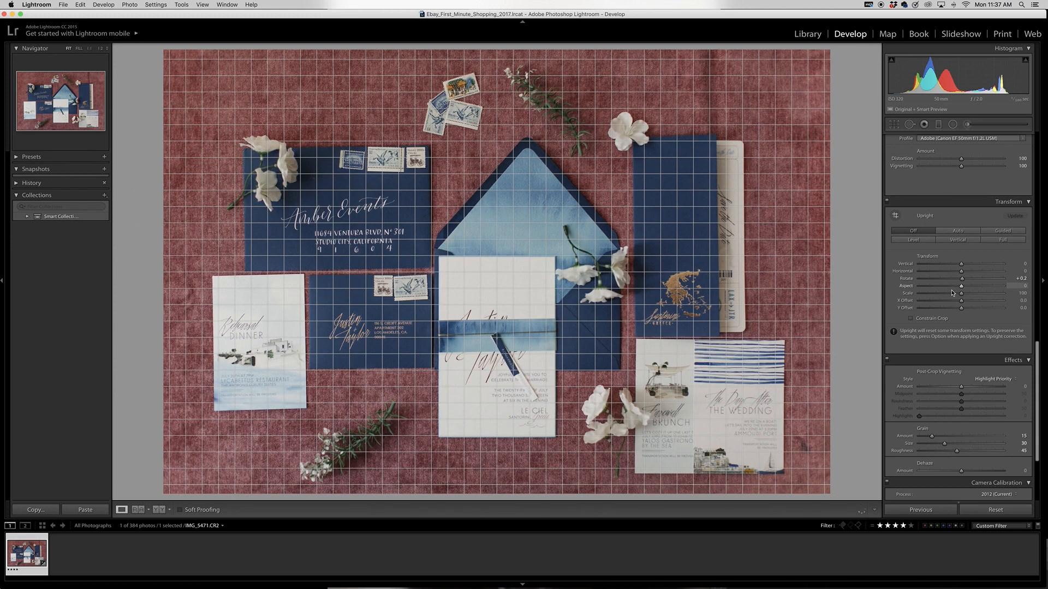
pyautogui.moveTo(962, 295); pyautogui.dragTo(967, 296)
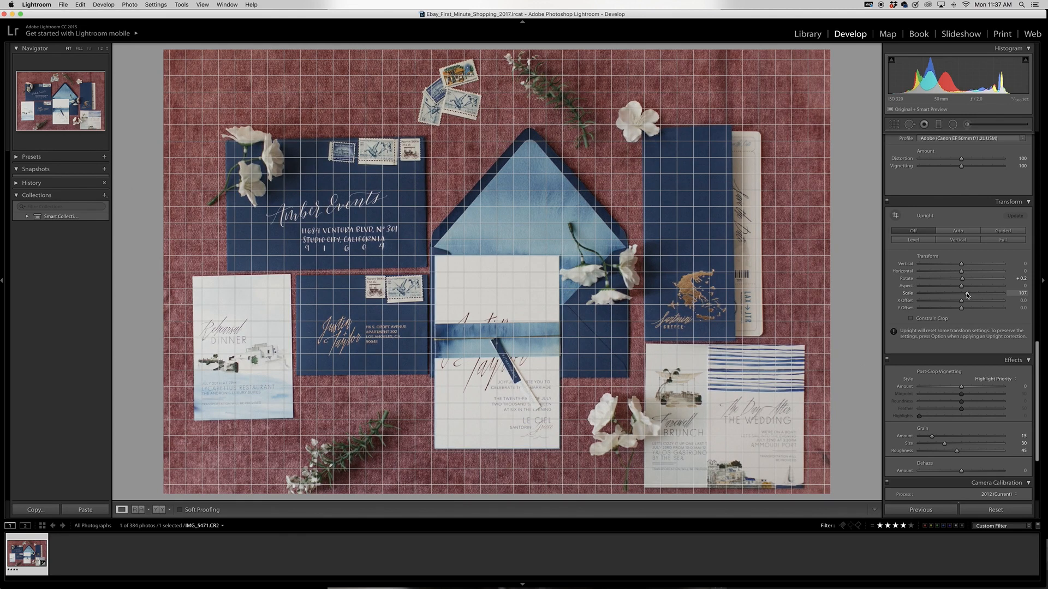
pyautogui.moveTo(968, 296); pyautogui.dragTo(967, 296)
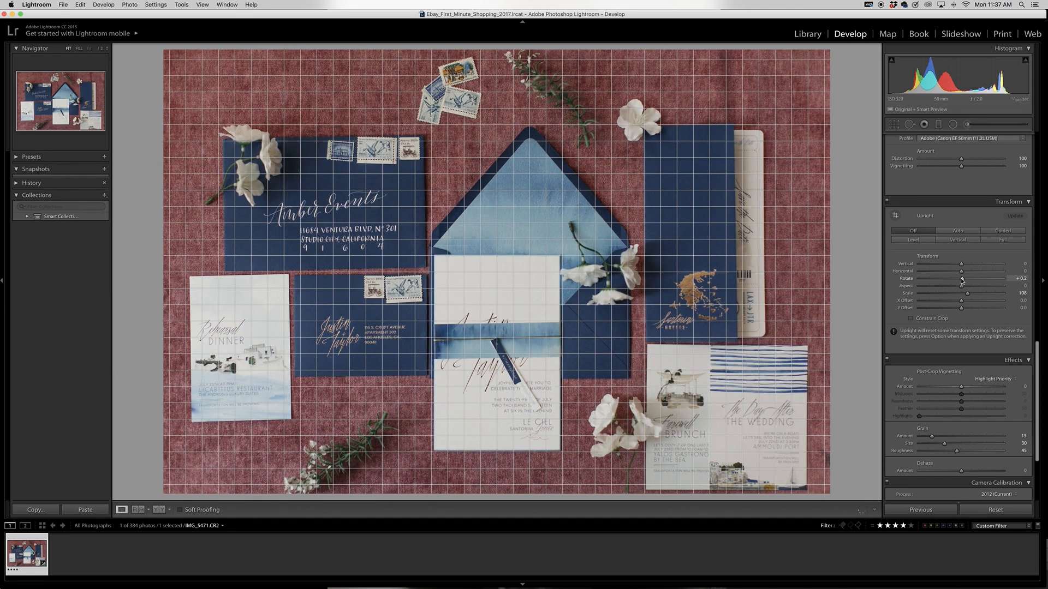
# - Reset the photo's rotation, try another slight rotation and return it to 0.0
pyautogui.doubleClick(962, 280)
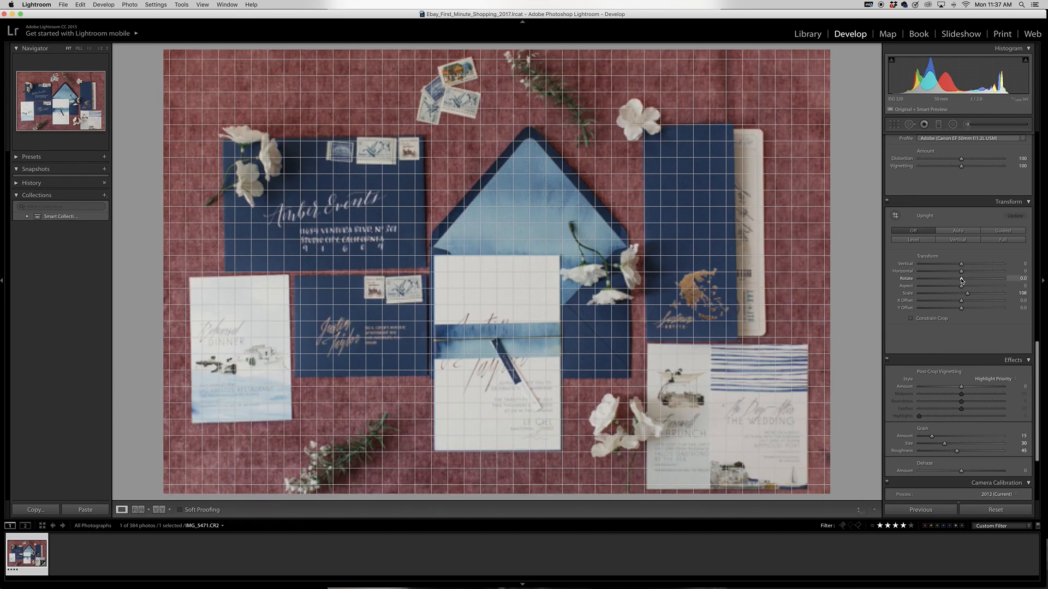
pyautogui.moveTo(961, 280); pyautogui.dragTo(962, 282)
pyautogui.doubleClick(962, 280)
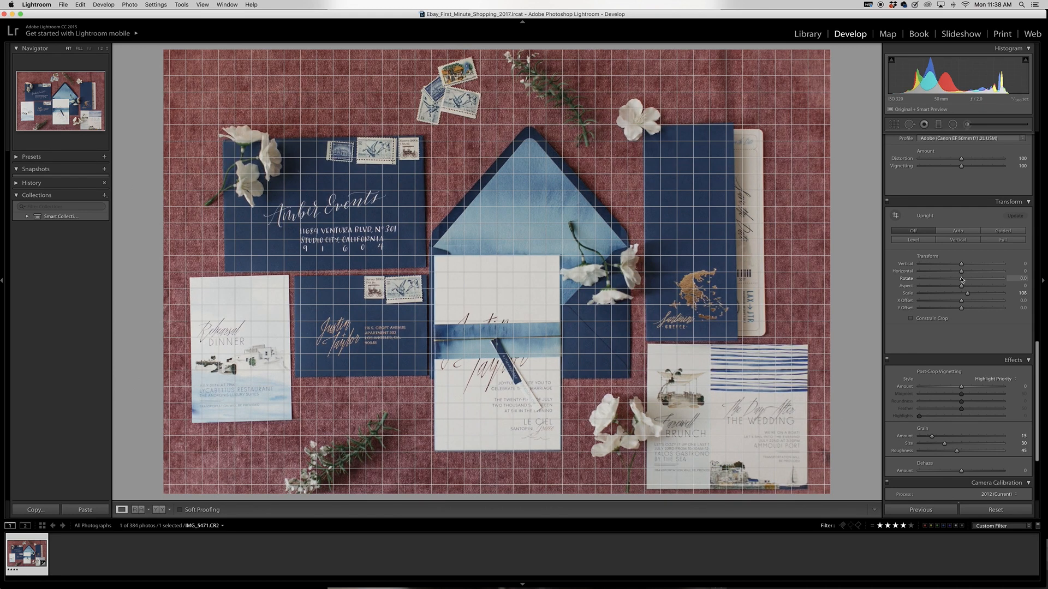
# - Mute and lighten the red tones by setting red saturation to -37 and luminance to about +53
pyautogui.scroll(-5, 981, 331)
pyautogui.scroll(6, 981, 330)
pyautogui.scroll(8, 963, 289)
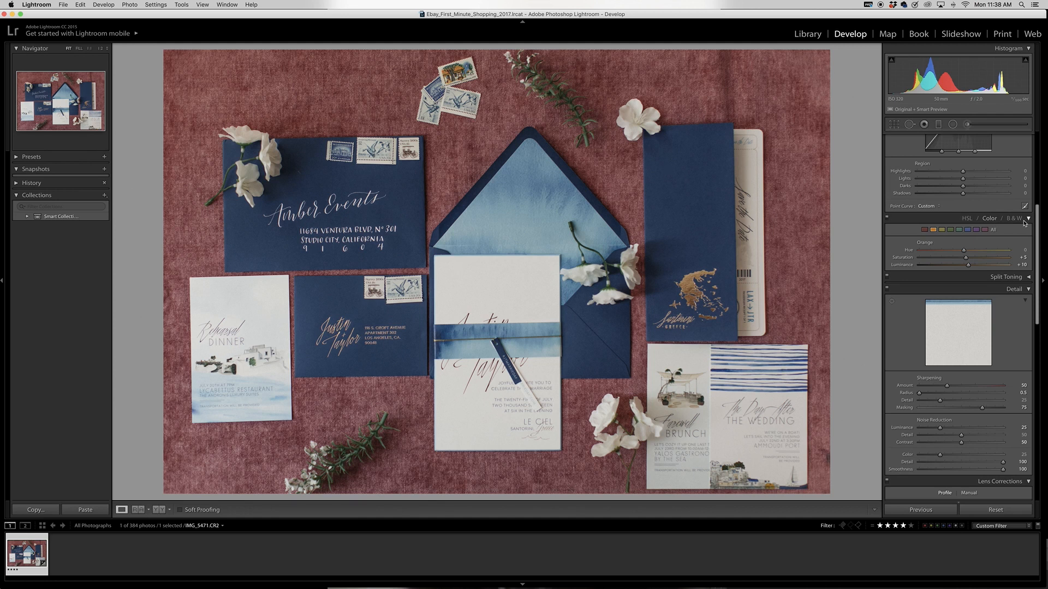
pyautogui.click(924, 230)
pyautogui.moveTo(950, 267)
pyautogui.mouseDown()
pyautogui.moveTo(905, 271)
pyautogui.moveTo(1003, 277)
pyautogui.moveTo(902, 270)
pyautogui.moveTo(990, 274)
pyautogui.moveTo(948, 260)
pyautogui.mouseUp()
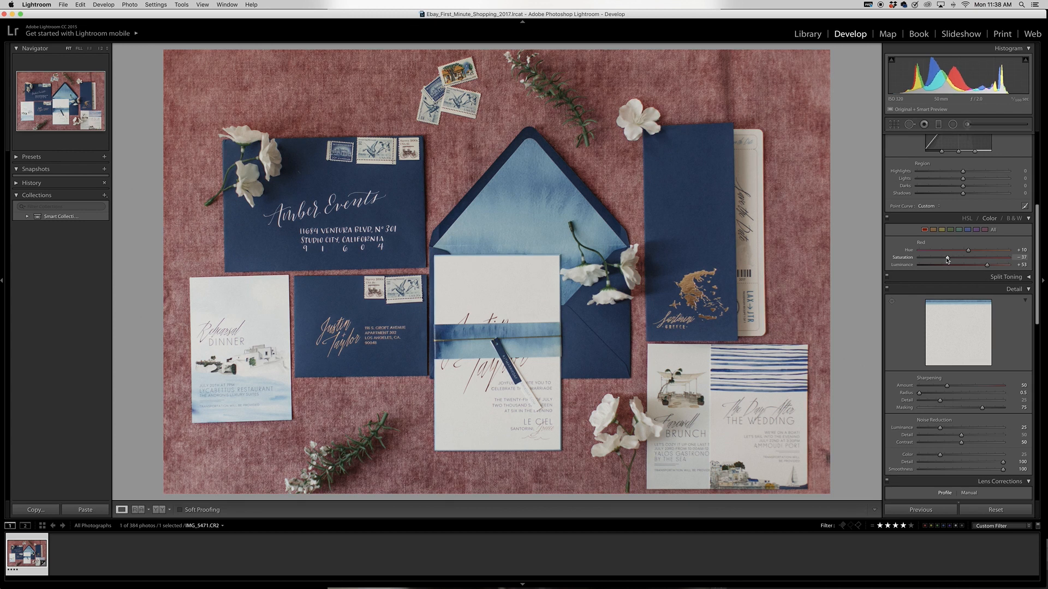
pyautogui.scroll(-1, 977, 262)
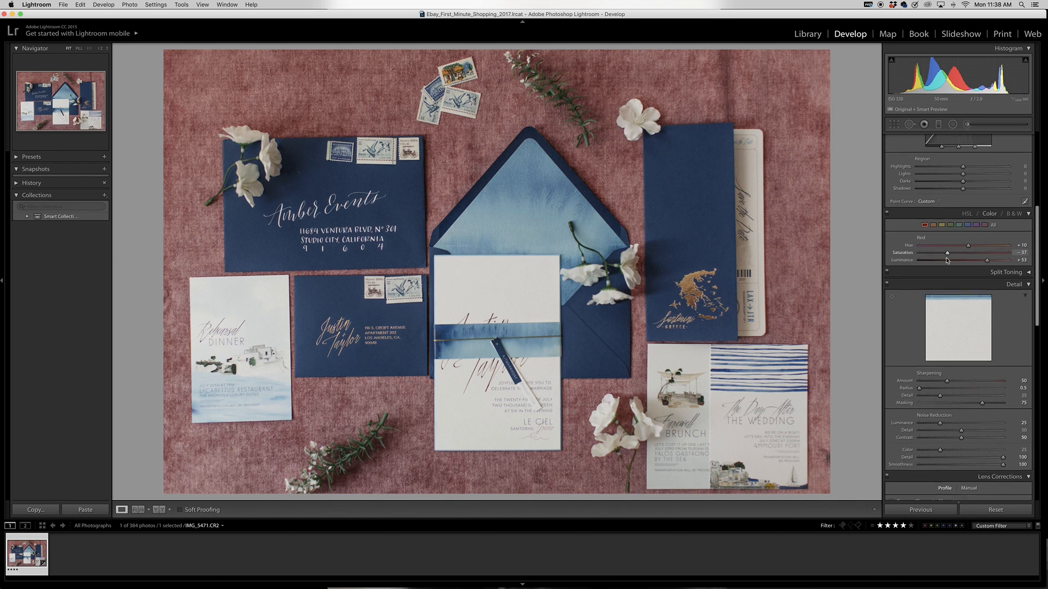
pyautogui.moveTo(986, 261); pyautogui.dragTo(989, 261)
# - Darken the blue tones by lowering blue luminance to -45
pyautogui.click(968, 225)
pyautogui.moveTo(958, 262); pyautogui.dragTo(959, 262)
pyautogui.moveTo(961, 262); pyautogui.dragTo(953, 262)
pyautogui.moveTo(946, 262)
pyautogui.mouseDown()
pyautogui.moveTo(1039, 269)
pyautogui.moveTo(945, 272)
pyautogui.mouseUp()
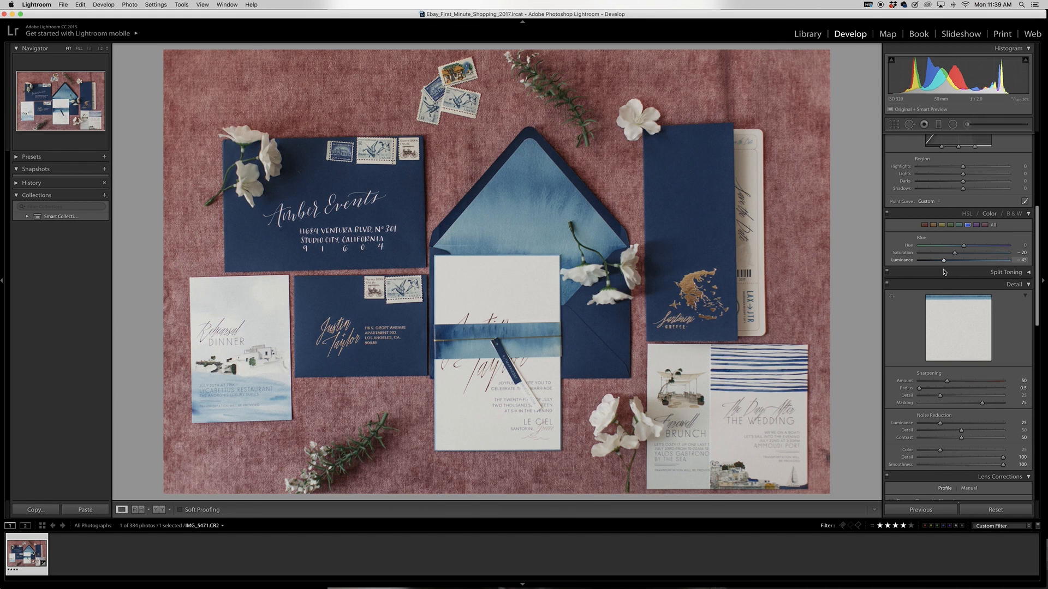
# - Try the yellow luminance at both extremes and set it to +100
pyautogui.scroll(5, 947, 271)
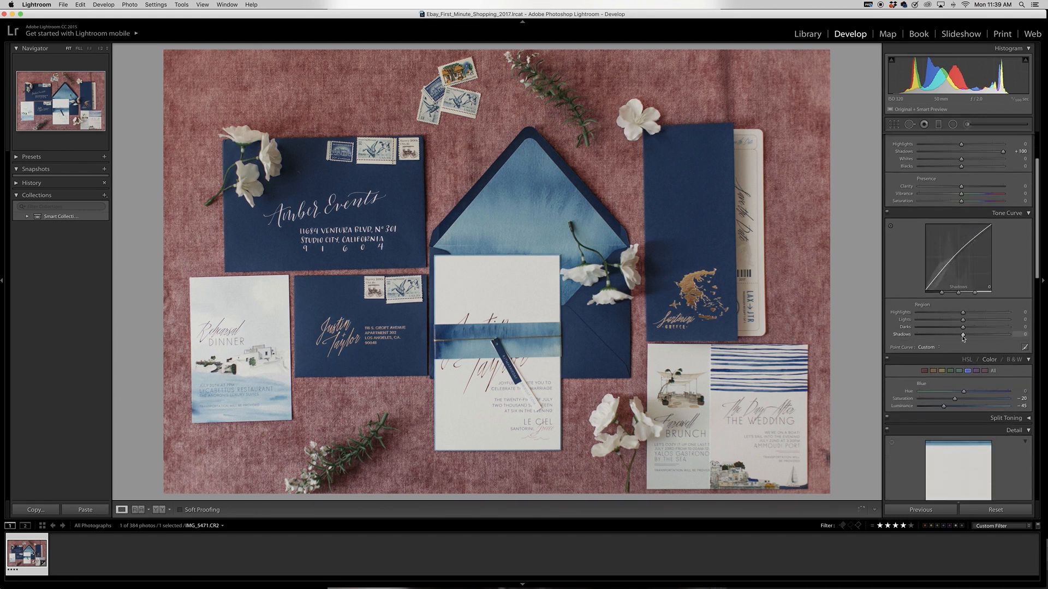
pyautogui.click(943, 372)
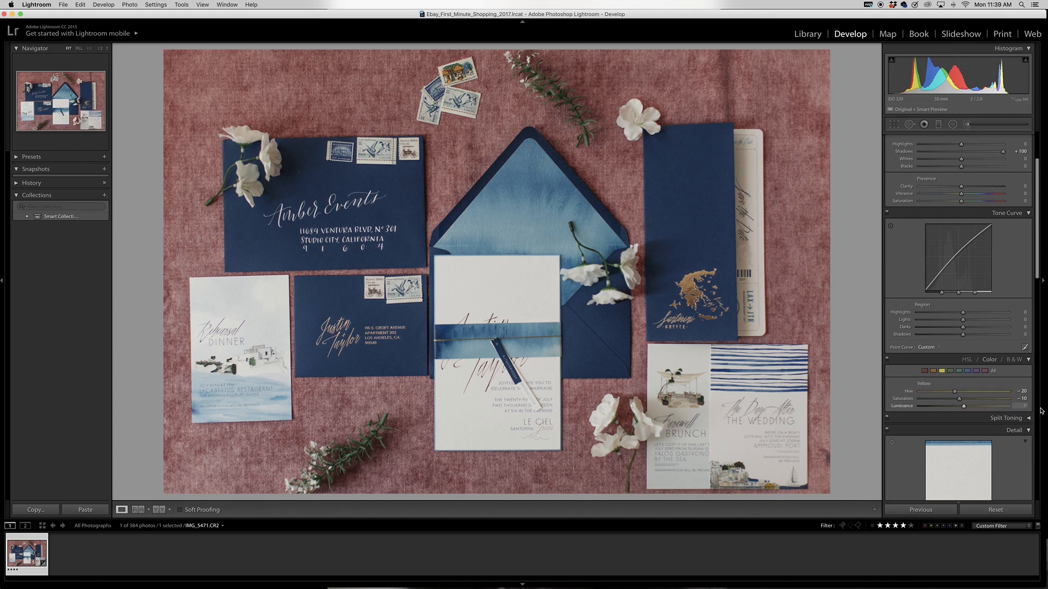
pyautogui.moveTo(965, 408); pyautogui.dragTo(885, 413)
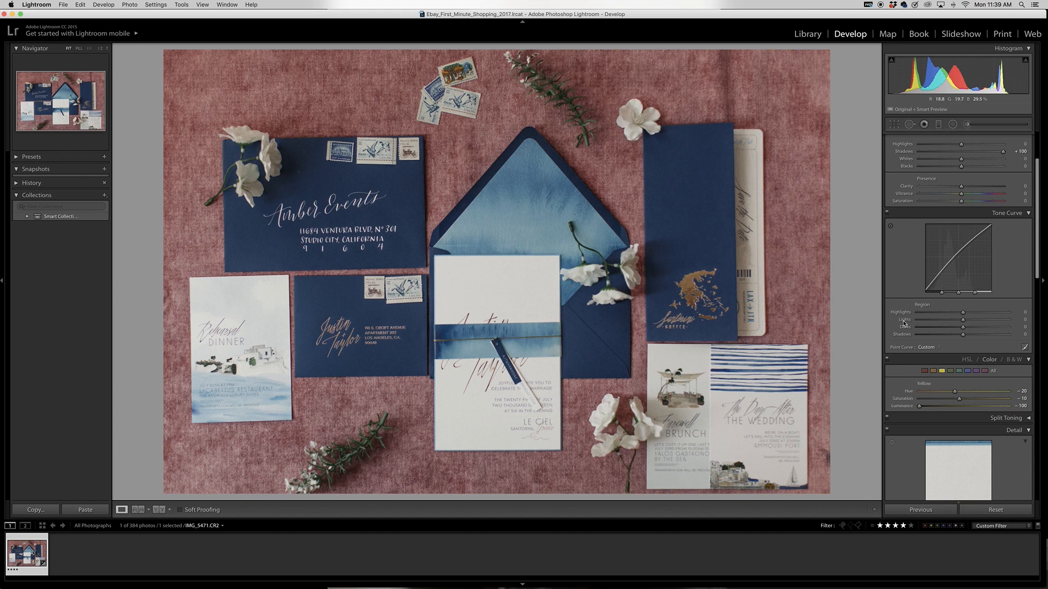
pyautogui.moveTo(920, 406); pyautogui.dragTo(1037, 406)
pyautogui.moveTo(1013, 405); pyautogui.dragTo(780, 398)
pyautogui.moveTo(919, 406); pyautogui.dragTo(1045, 406)
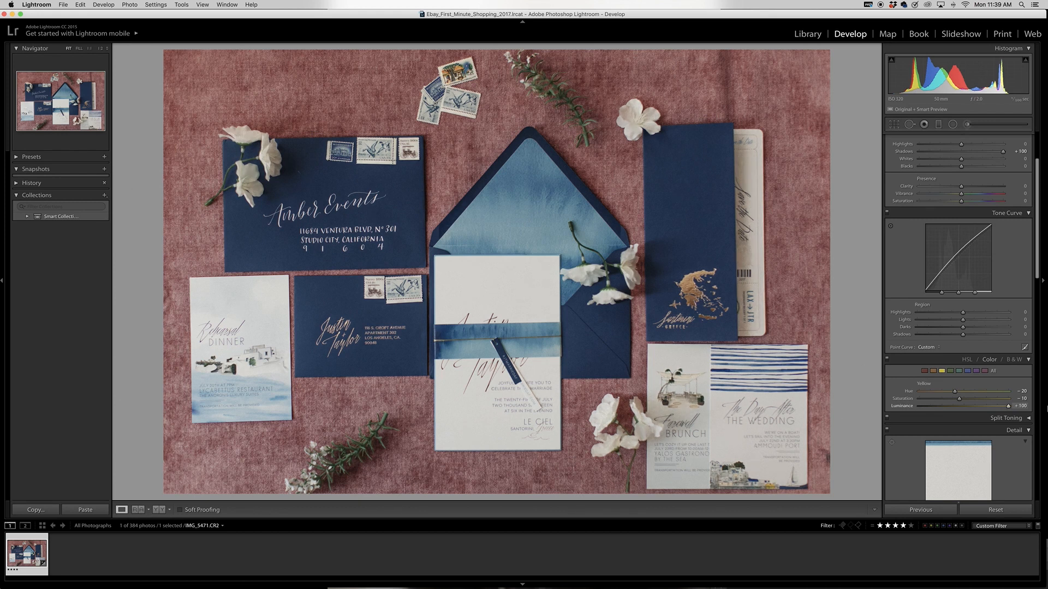
# - Raise the exposure to +0.65 and show the photo in a left/right before-and-after comparison
pyautogui.scroll(5, 975, 214)
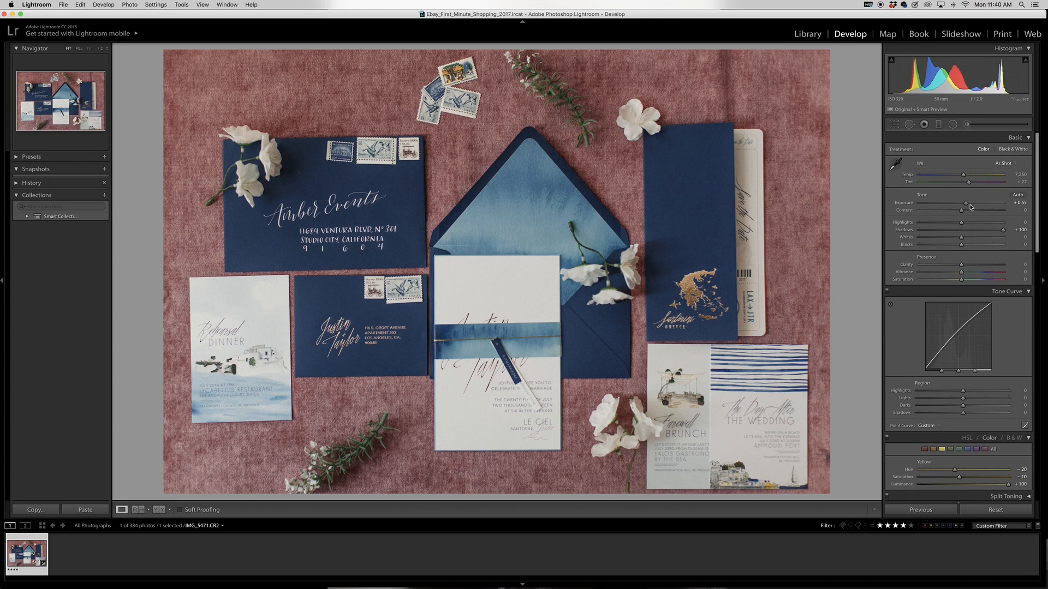
pyautogui.moveTo(965, 204); pyautogui.dragTo(966, 205)
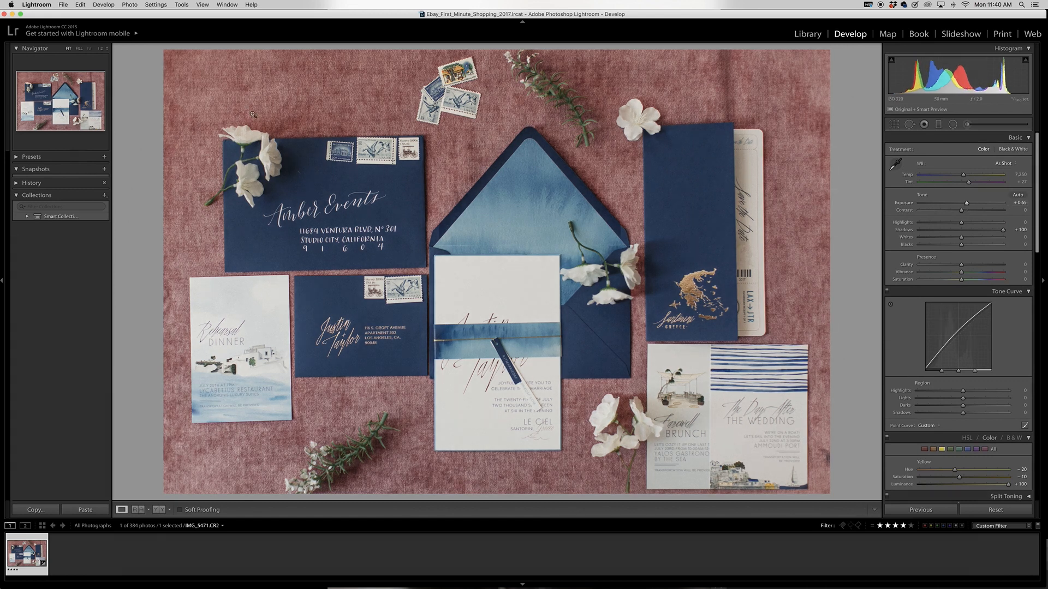
pyautogui.click(170, 512)
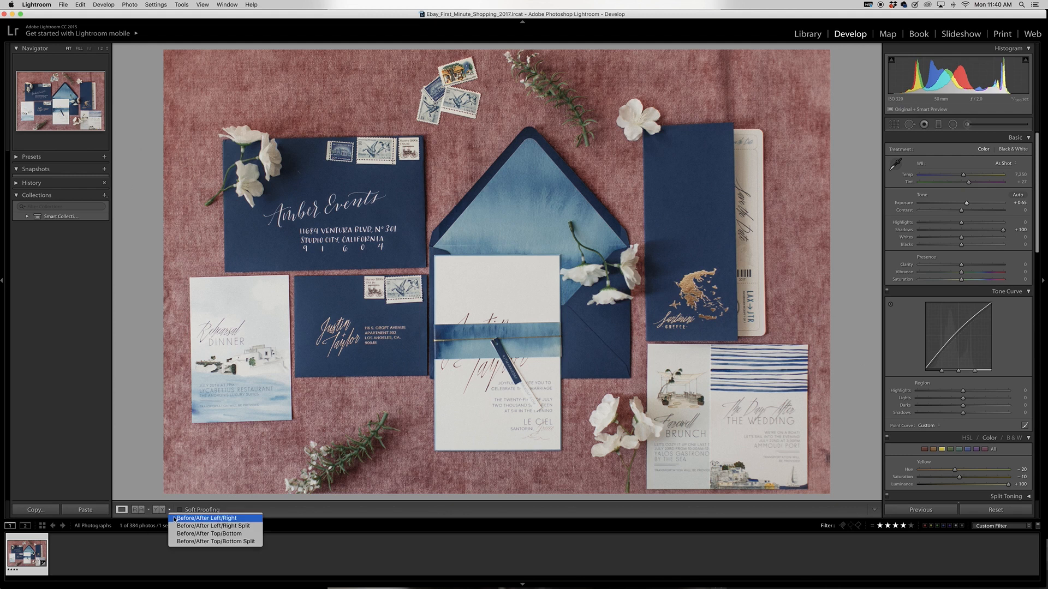
pyautogui.click(175, 519)
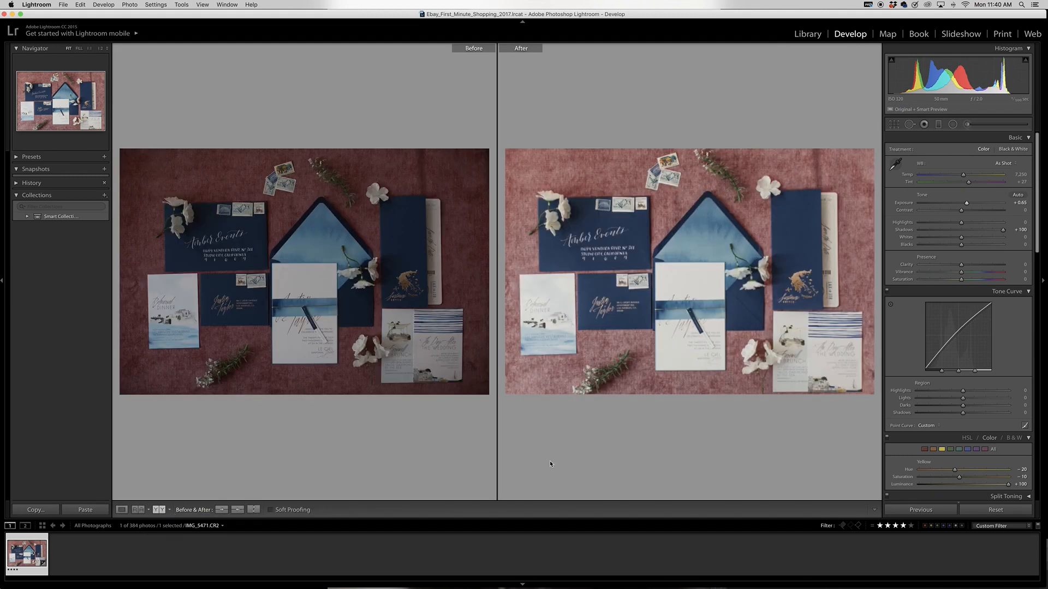